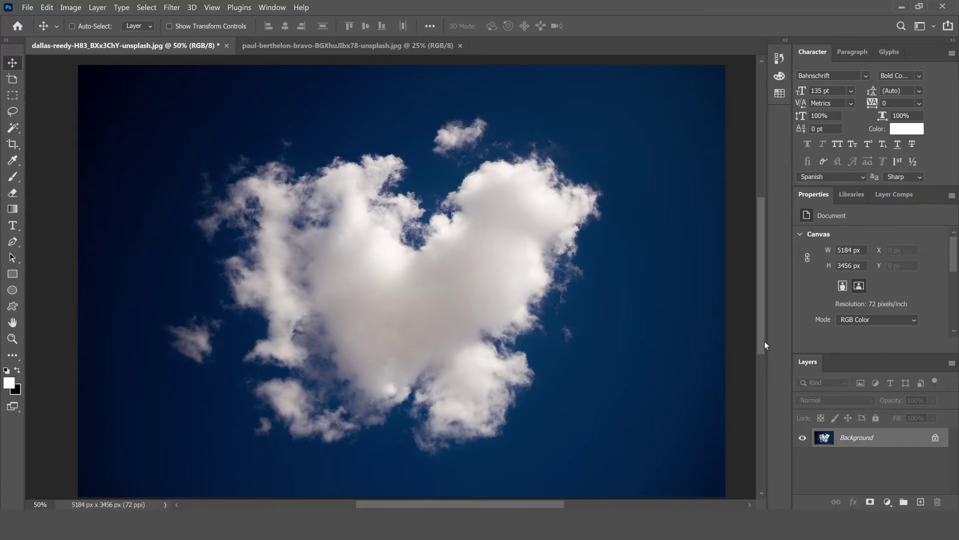
# - Desaturate the heart cloud photo to black and white via Image > Adjustments
pyautogui.click(75, 7)
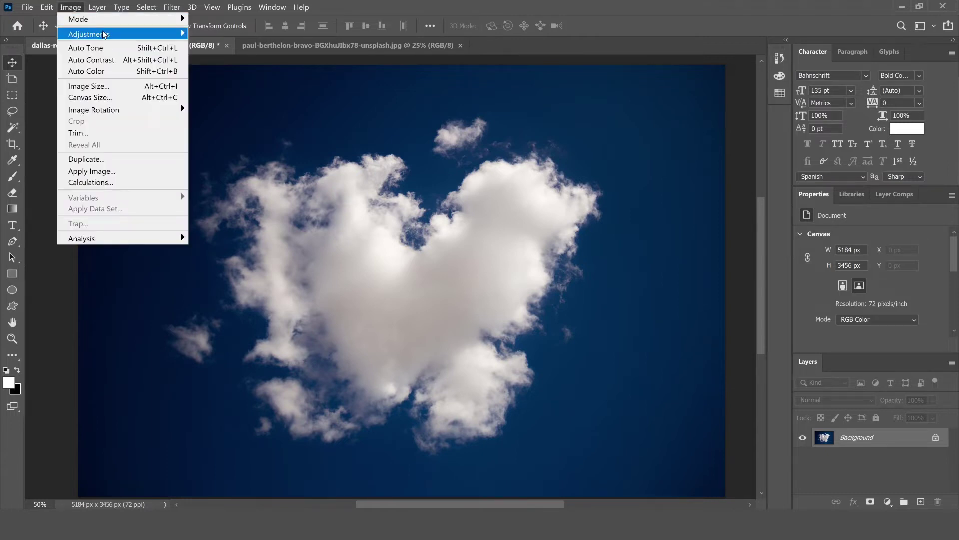
pyautogui.moveTo(89, 34)
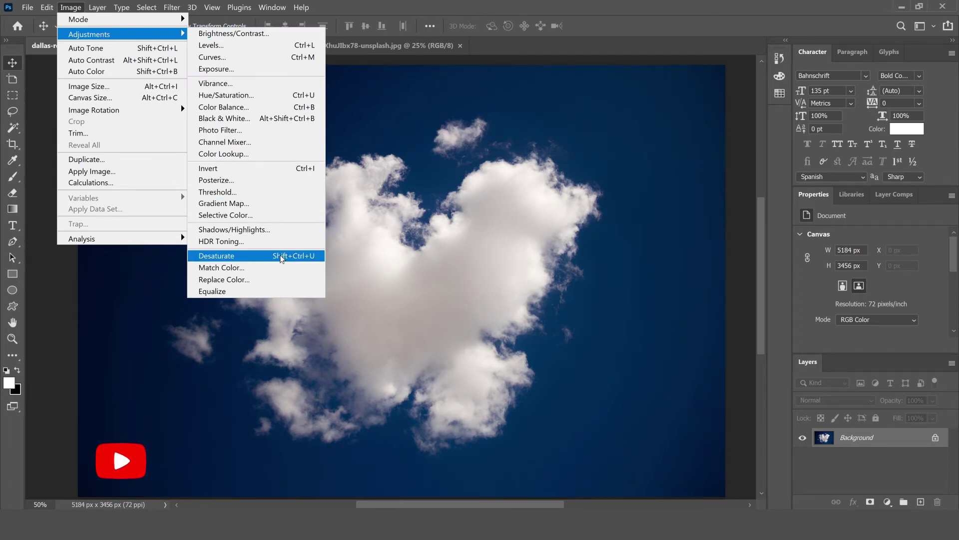
pyautogui.click(280, 257)
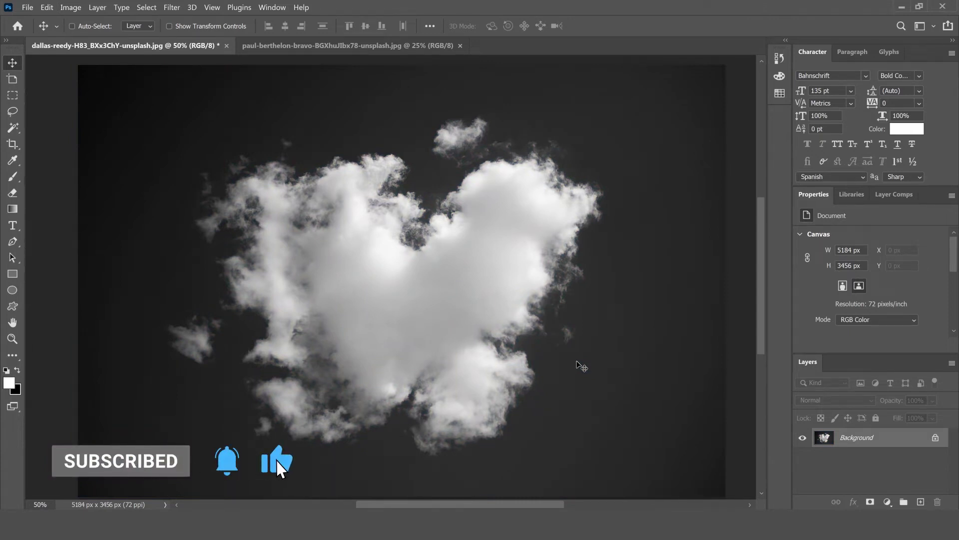
# - Apply a Levels adjustment with white input 219 and black input 52 for a white cloud on black sky
pyautogui.click(71, 7)
pyautogui.moveTo(90, 34)
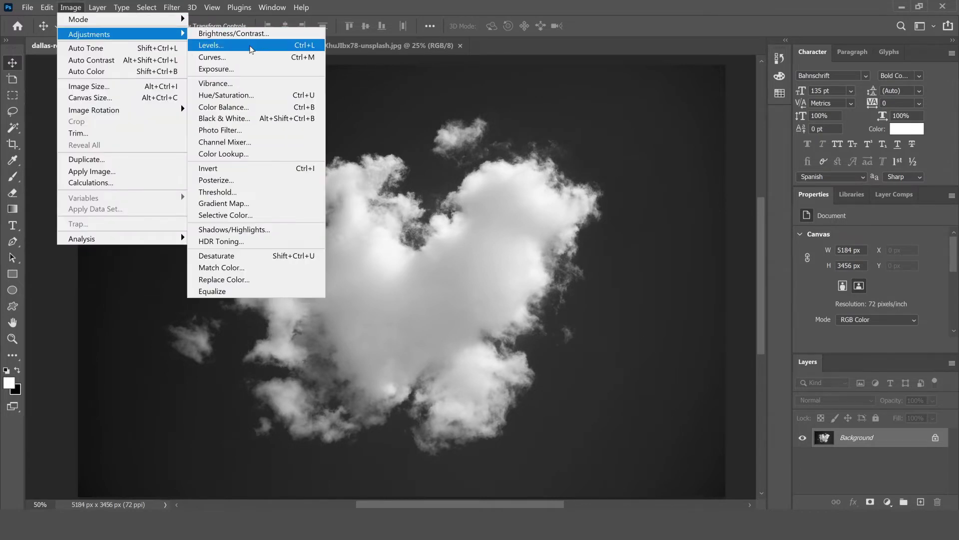
pyautogui.click(250, 48)
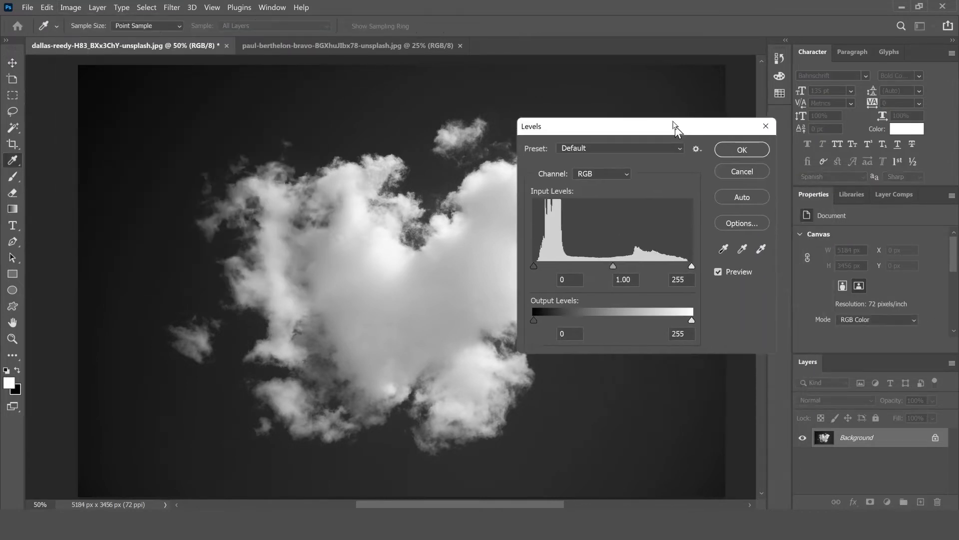
pyautogui.moveTo(676, 126); pyautogui.dragTo(651, 106)
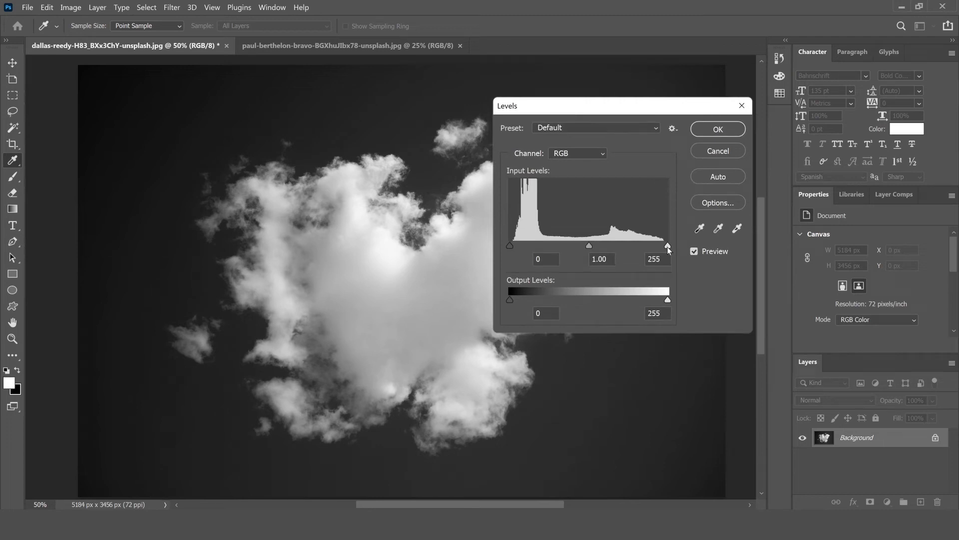
pyautogui.moveTo(668, 246); pyautogui.dragTo(646, 246)
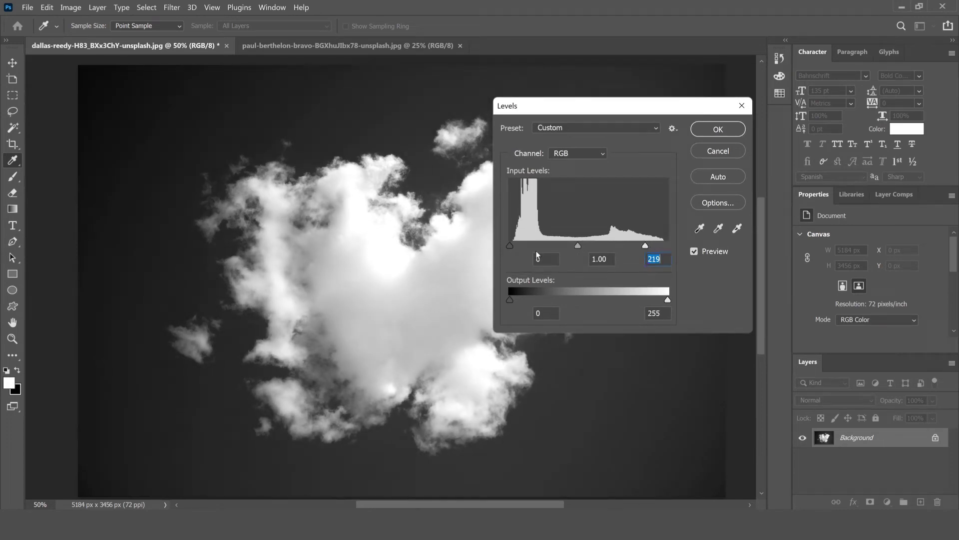
pyautogui.moveTo(511, 246); pyautogui.dragTo(538, 253)
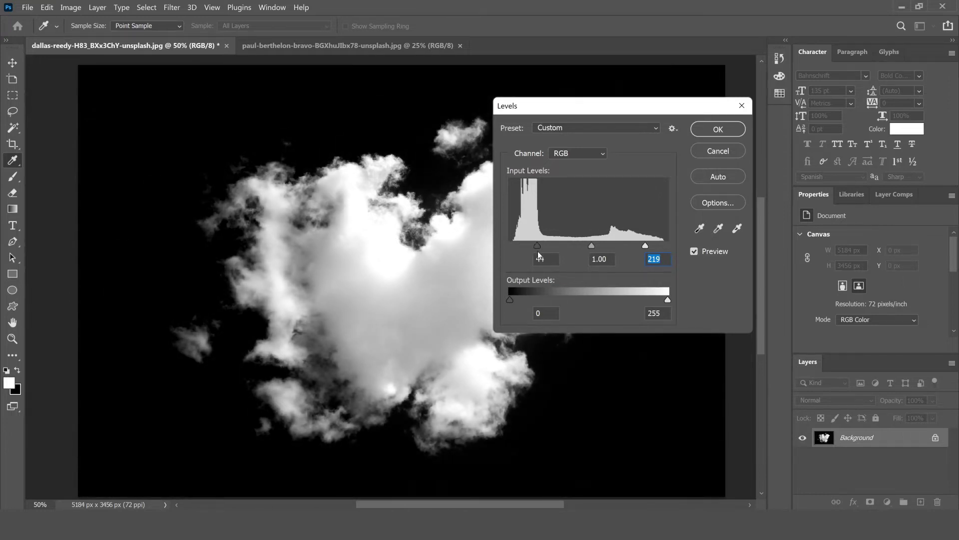
pyautogui.click(542, 257)
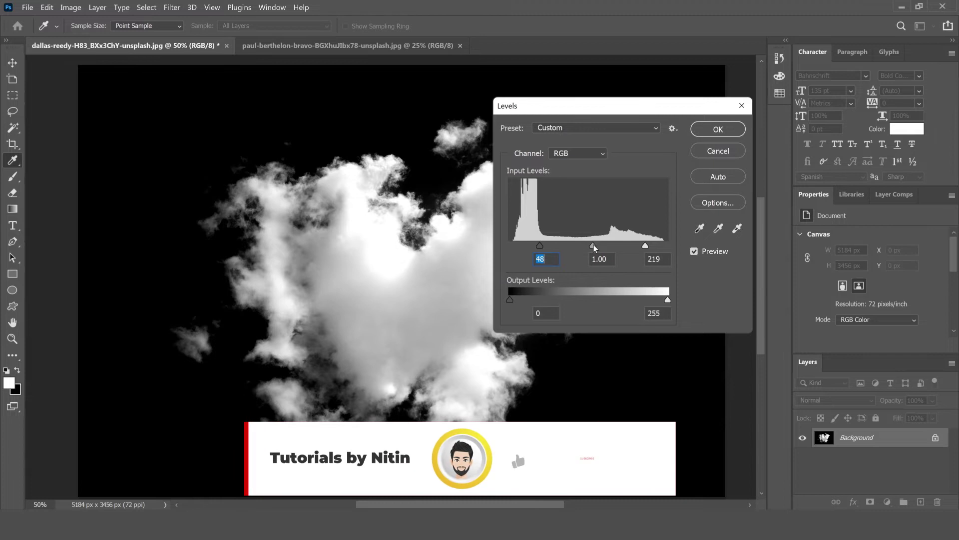
pyautogui.moveTo(544, 245); pyautogui.dragTo(546, 245)
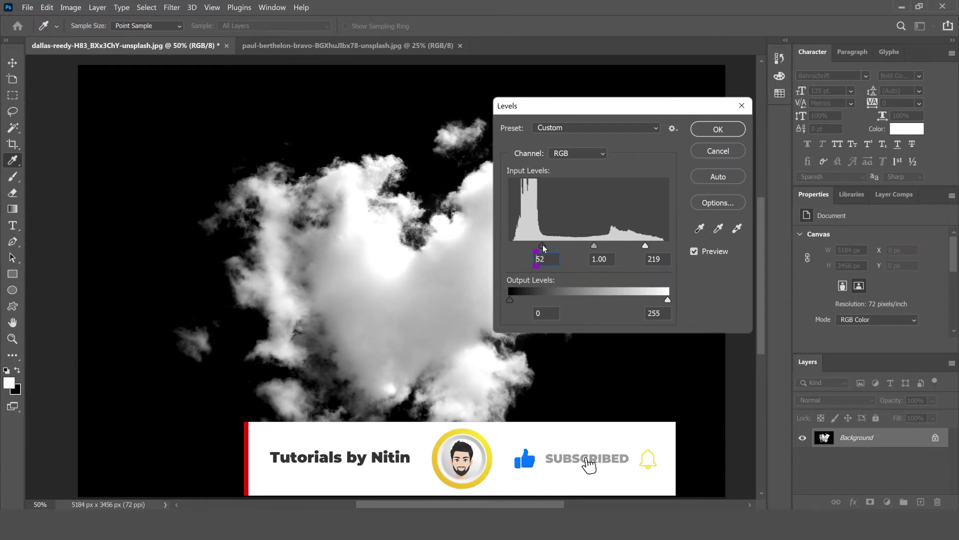
pyautogui.click(719, 129)
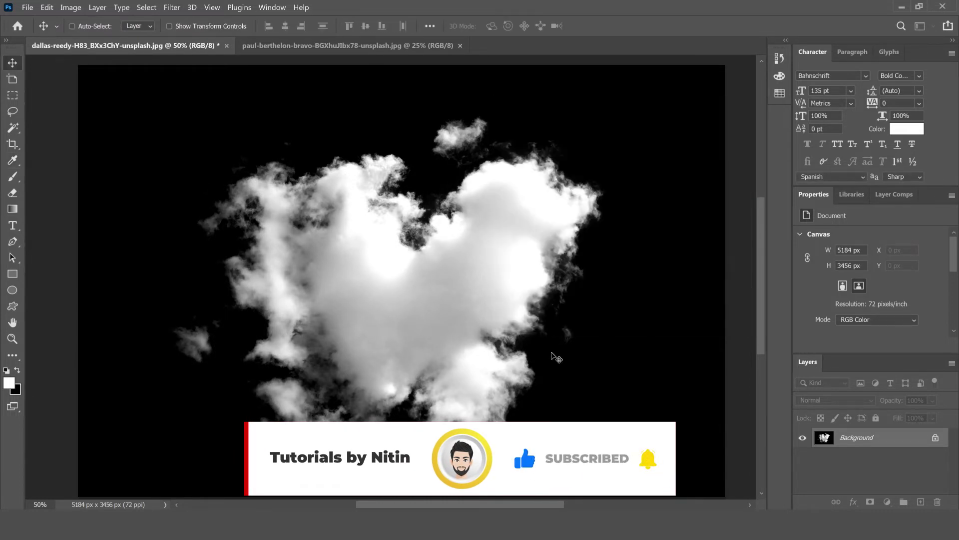
# - Invert the image so the cloud is dark on a white background
pyautogui.click(71, 8)
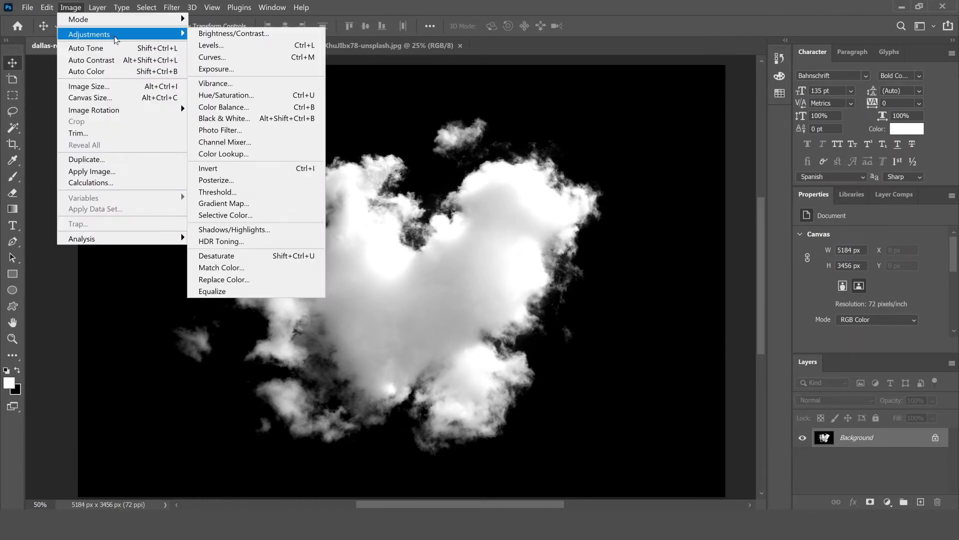
pyautogui.moveTo(120, 34)
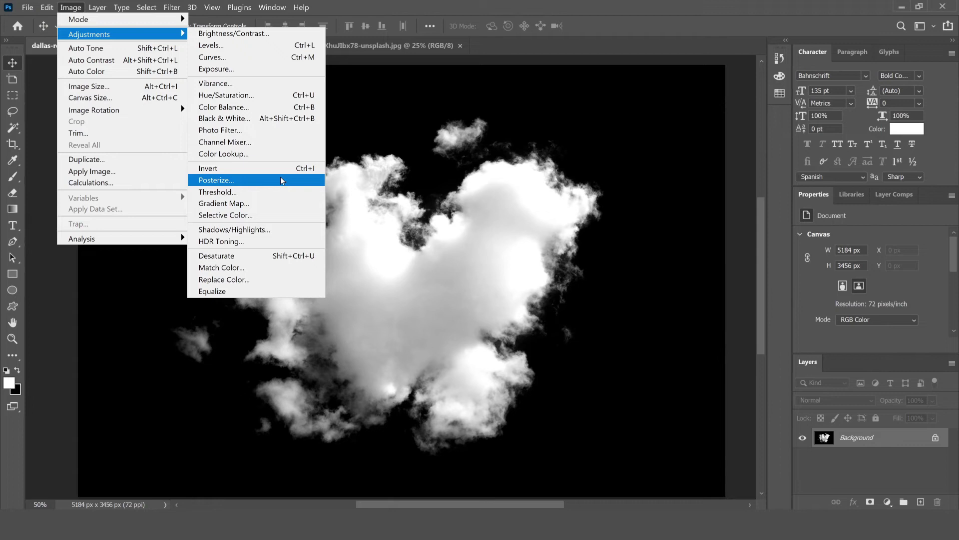
pyautogui.click(273, 170)
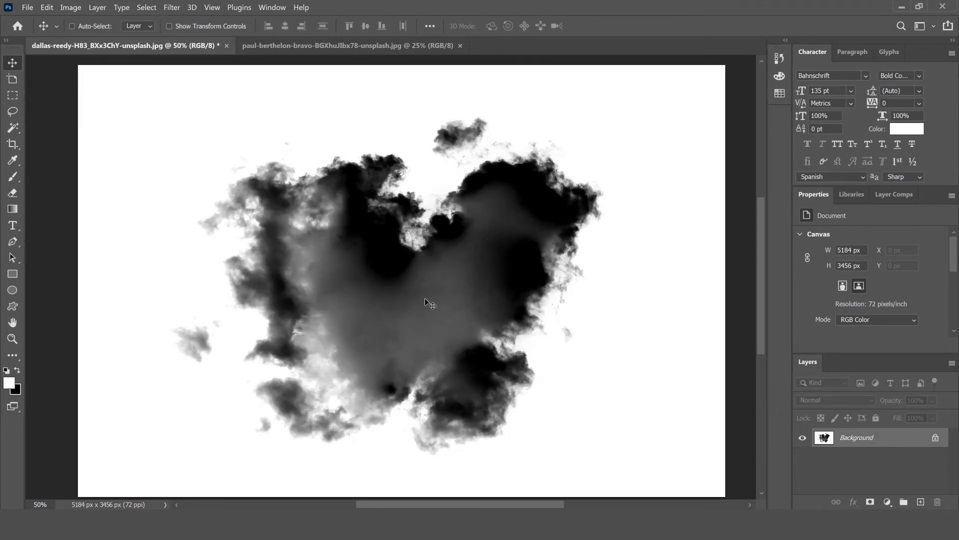
# - Crop all four white margins inward to frame the cloud at 3572 × 2828 px and commit
pyautogui.click(13, 144)
pyautogui.moveTo(77, 271); pyautogui.dragTo(123, 287)
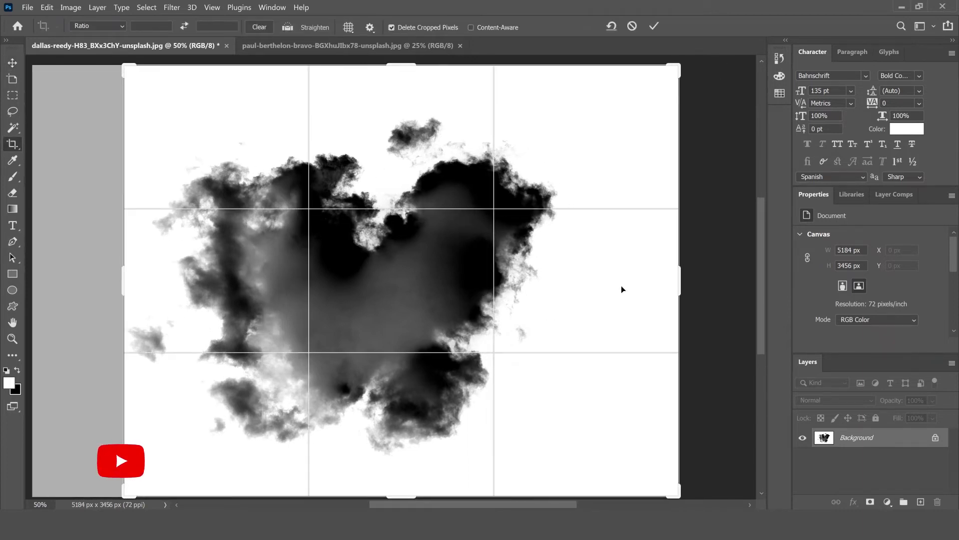
pyautogui.moveTo(680, 283); pyautogui.dragTo(623, 273)
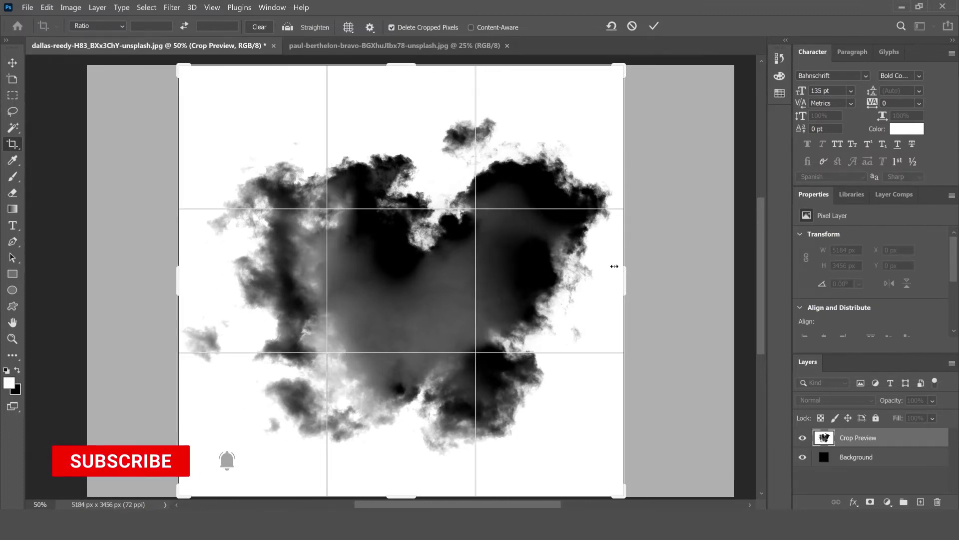
pyautogui.moveTo(401, 66); pyautogui.dragTo(417, 86)
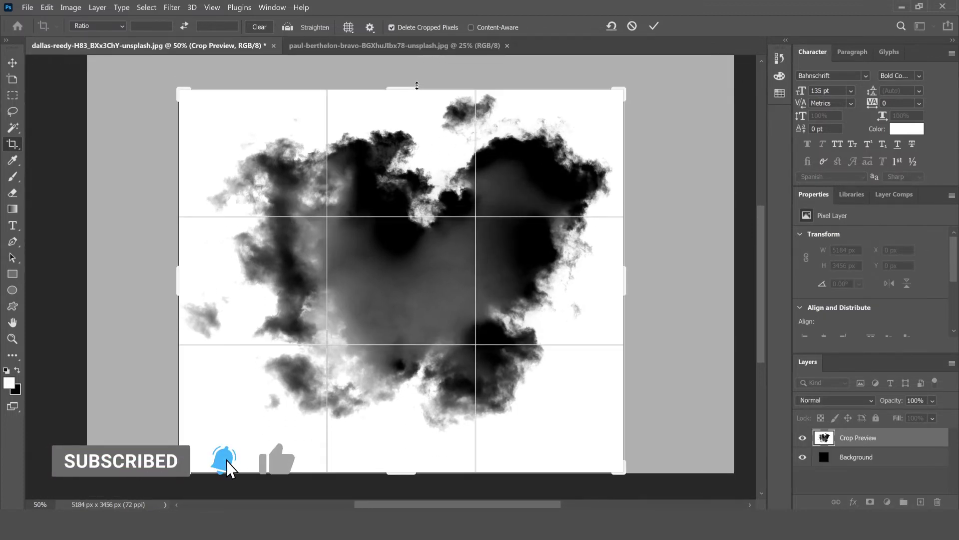
pyautogui.moveTo(407, 478); pyautogui.dragTo(407, 455)
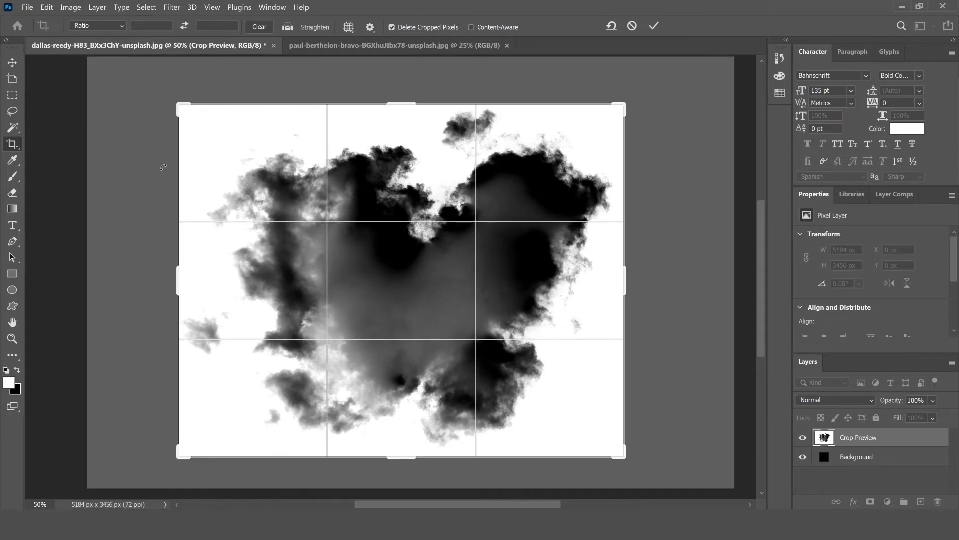
pyautogui.click(654, 26)
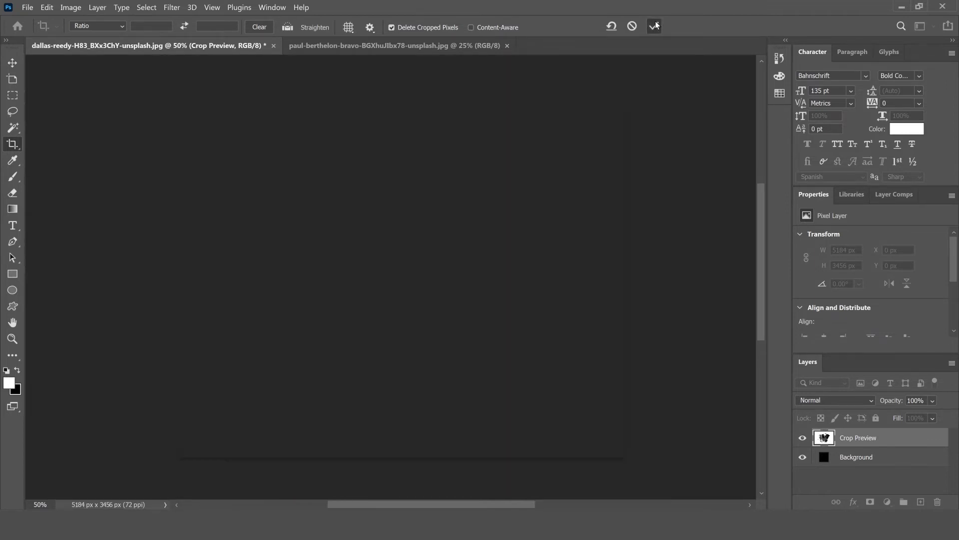
pyautogui.press('v')
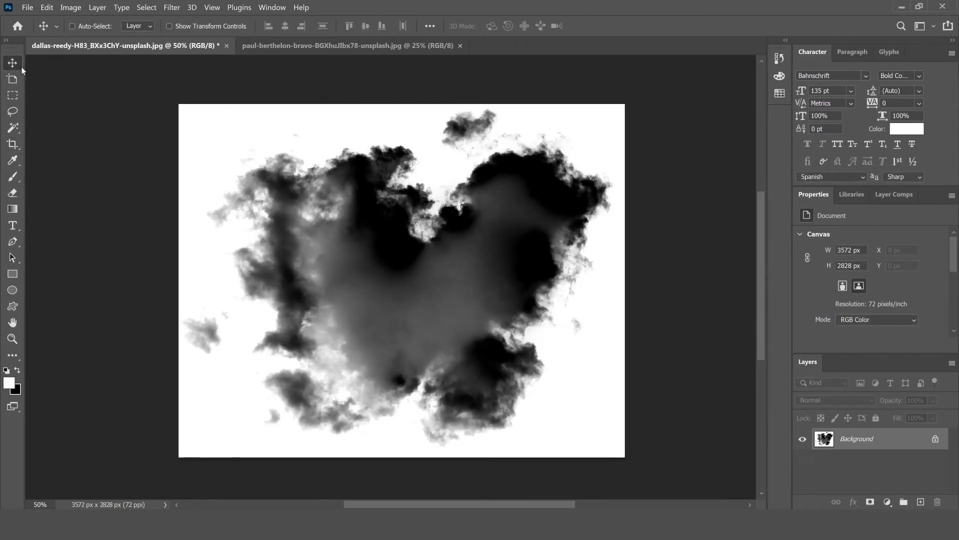
# - Define a new brush preset from the cloud image named 'cloud brush'
pyautogui.click(47, 7)
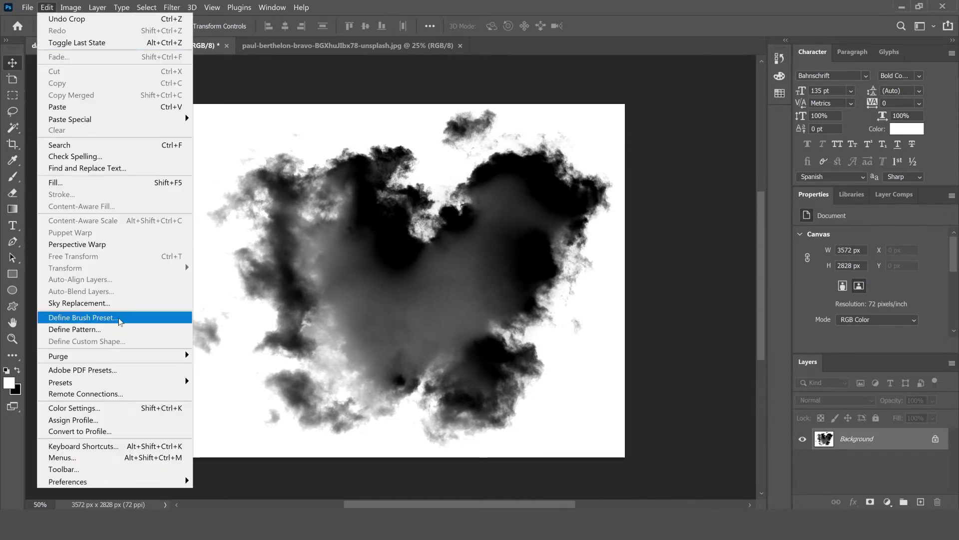
pyautogui.click(120, 320)
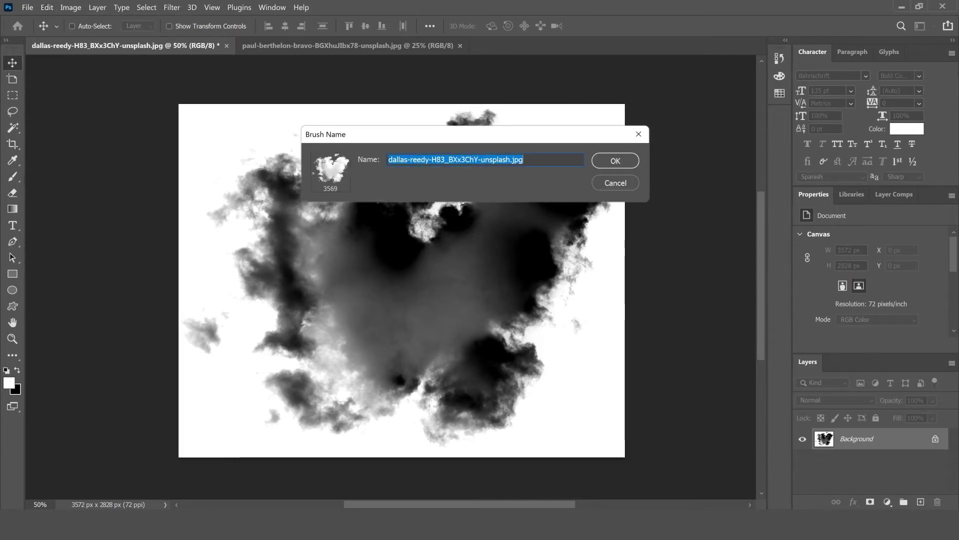
pyautogui.write('cloud ')
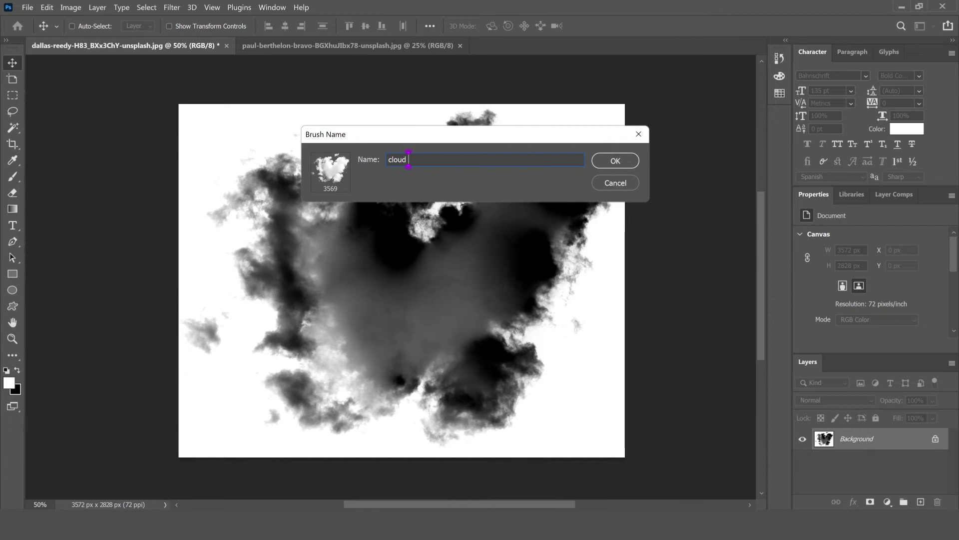
pyautogui.write('brush')
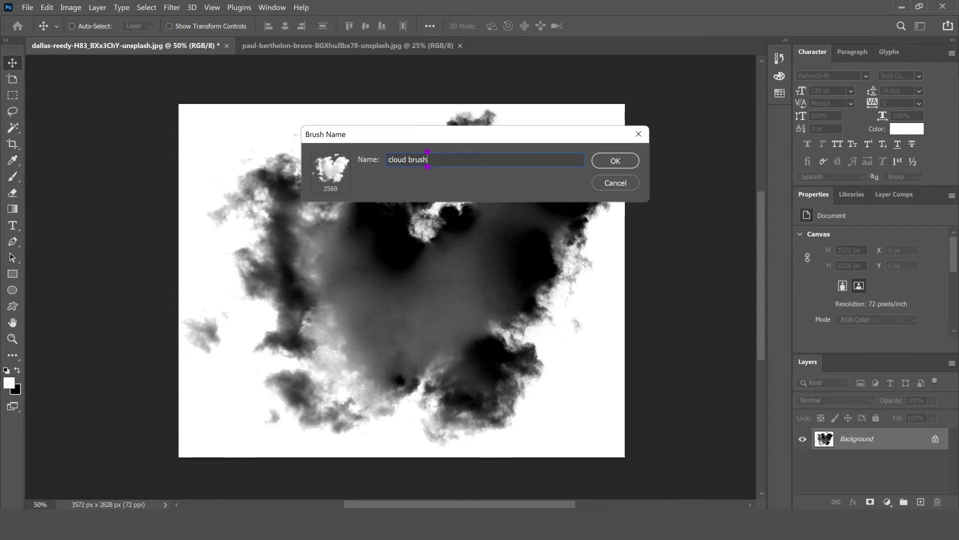
pyautogui.click(611, 167)
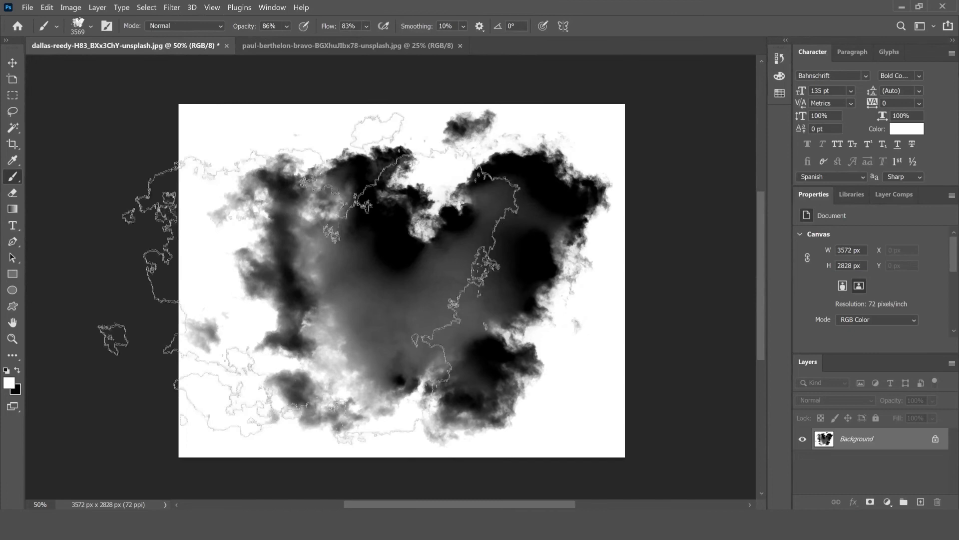
# - Switch to the blue sky image and raise the cloud brush size up to 1457 px
pyautogui.click(300, 202)
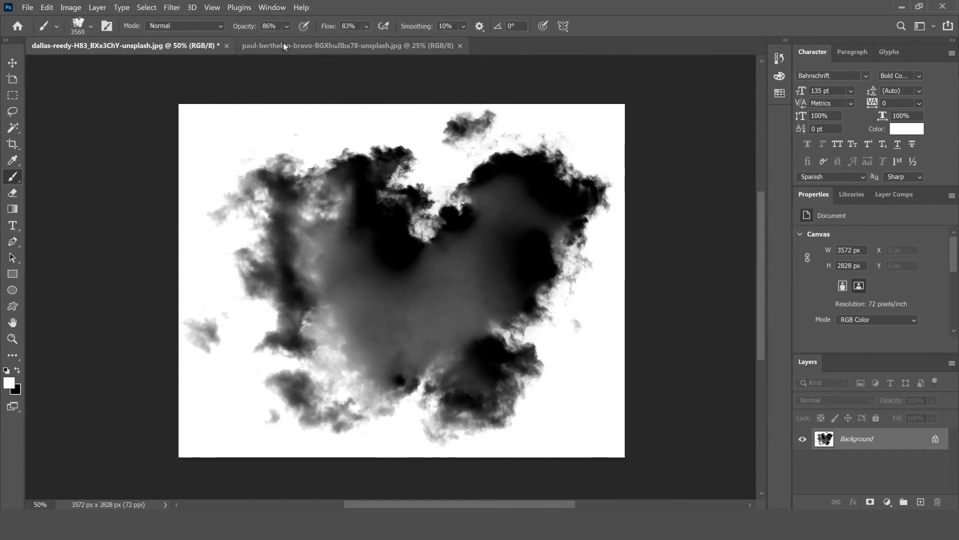
pyautogui.click(285, 45)
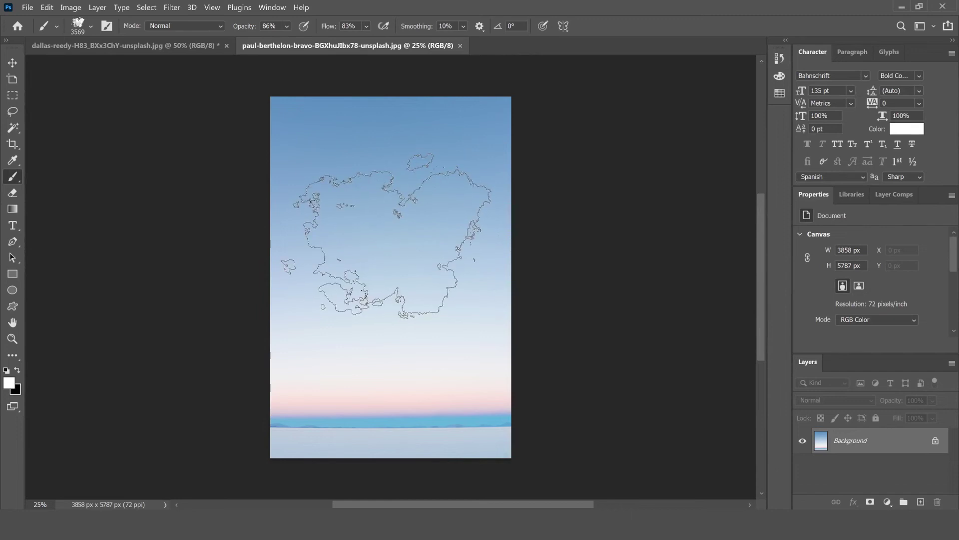
pyautogui.rightClick(392, 241)
pyautogui.moveTo(527, 269); pyautogui.dragTo(498, 269)
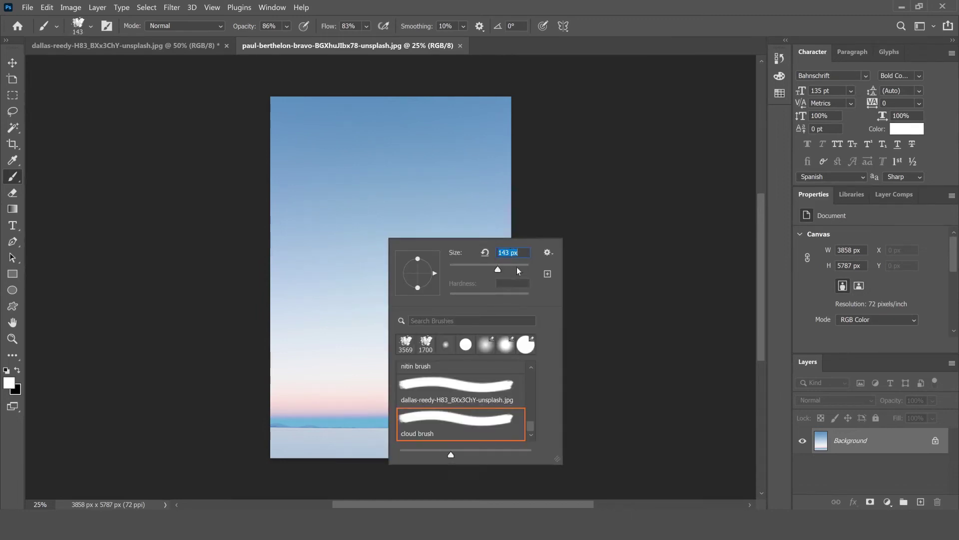
pyautogui.click(517, 267)
pyautogui.click(522, 270)
pyautogui.write('1457')
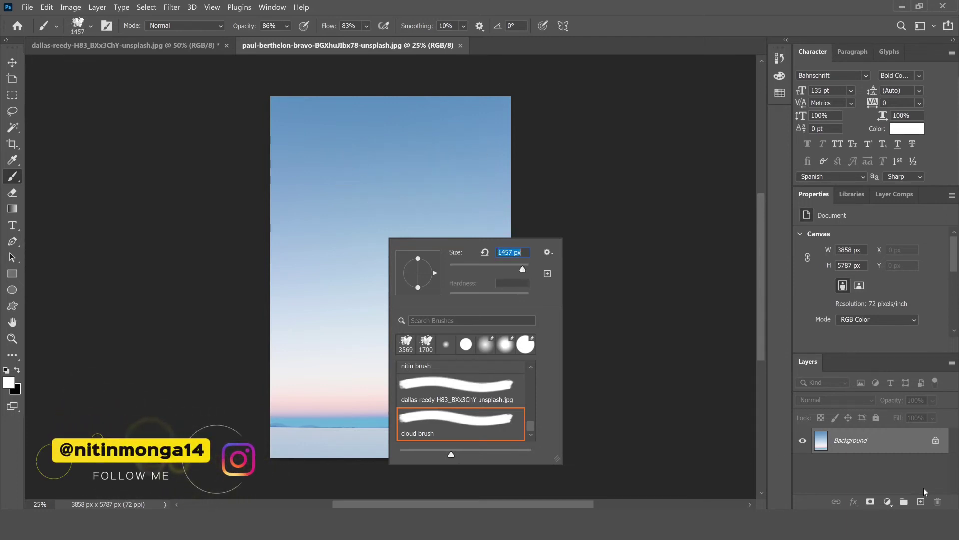
# - On a new layer stamp two heart clouds side by side in the upper sky, undoing an overlapping third
pyautogui.click(921, 502)
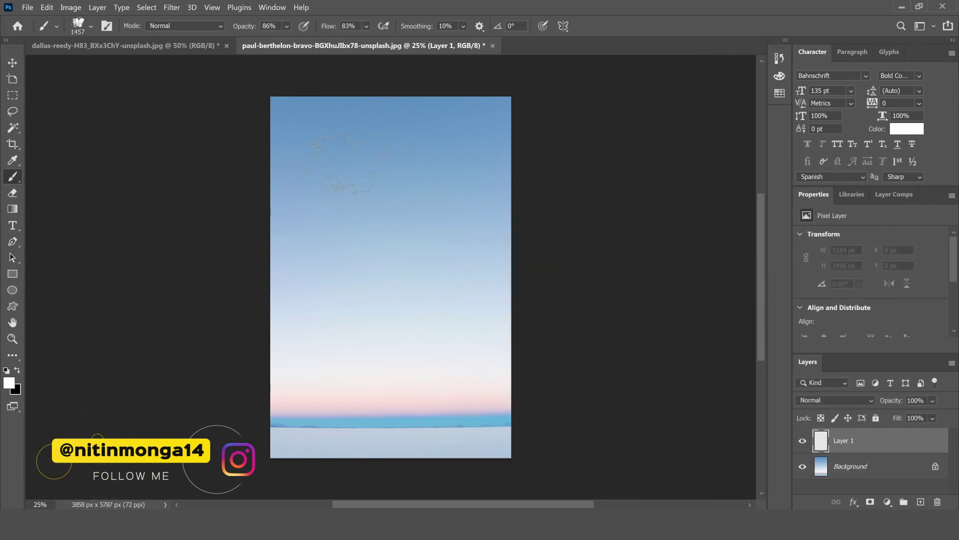
pyautogui.click(334, 166)
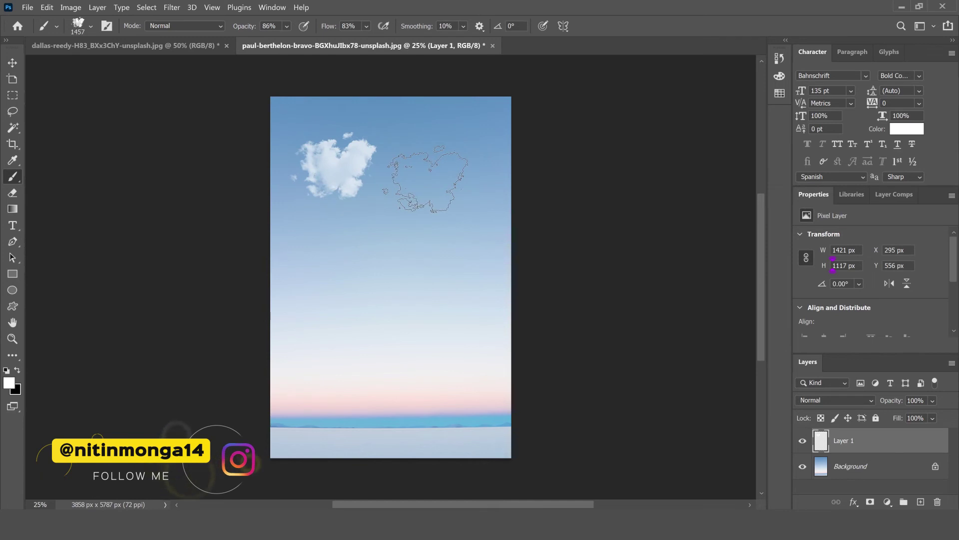
pyautogui.click(426, 173)
pyautogui.click(371, 205)
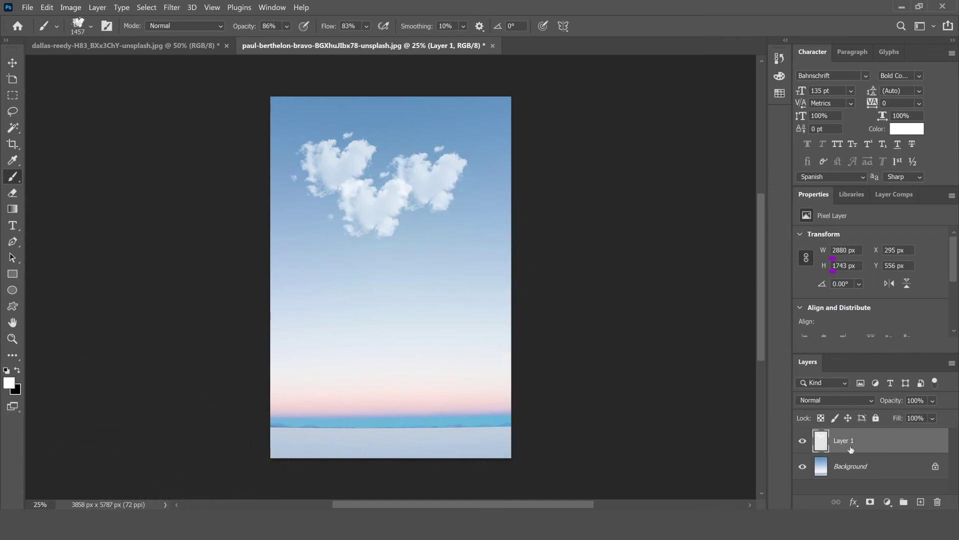
pyautogui.hotkey('ctrl', 'z')
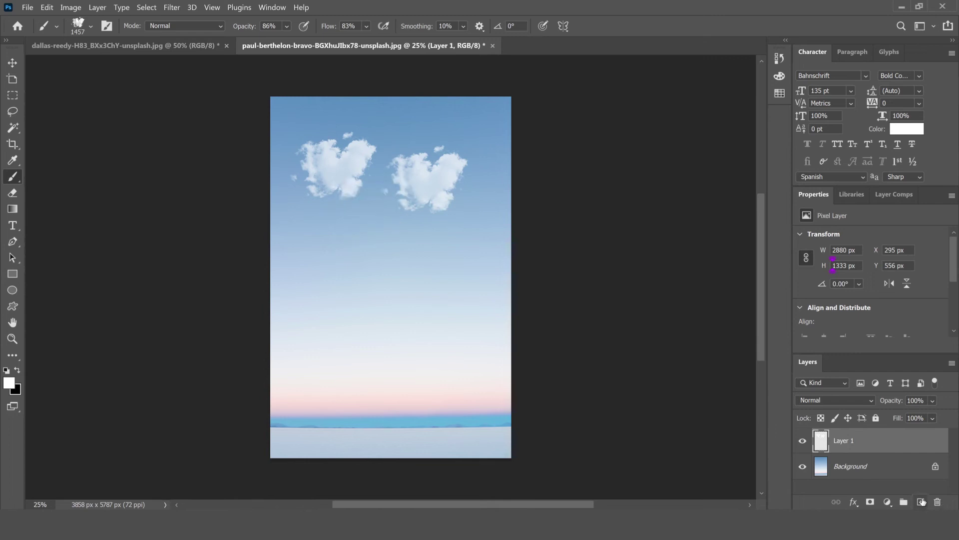
# - Stamp a cloud on a new layer, scale it to ~167% tilted ~28°, and move it to the top-right corner
pyautogui.click(921, 502)
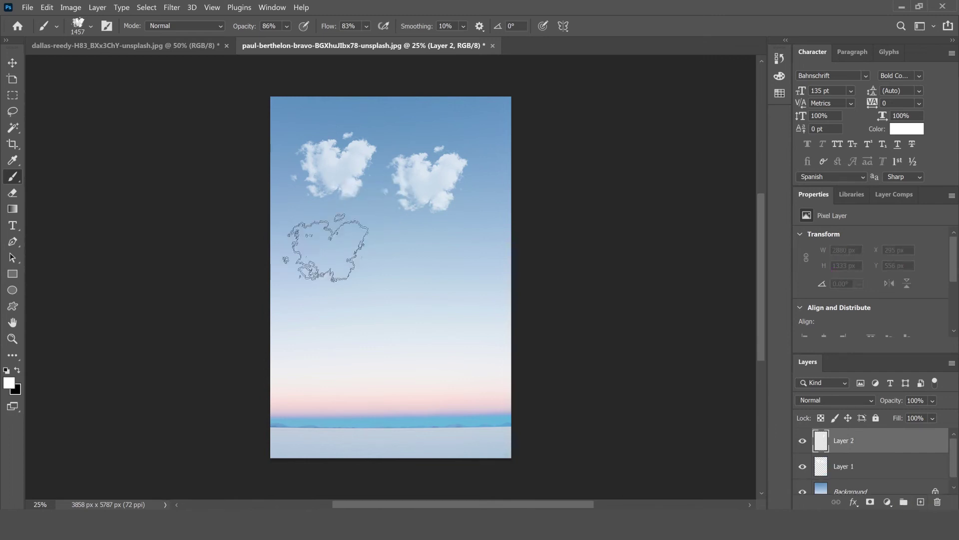
pyautogui.click(348, 246)
pyautogui.hotkey('ctrl', 't')
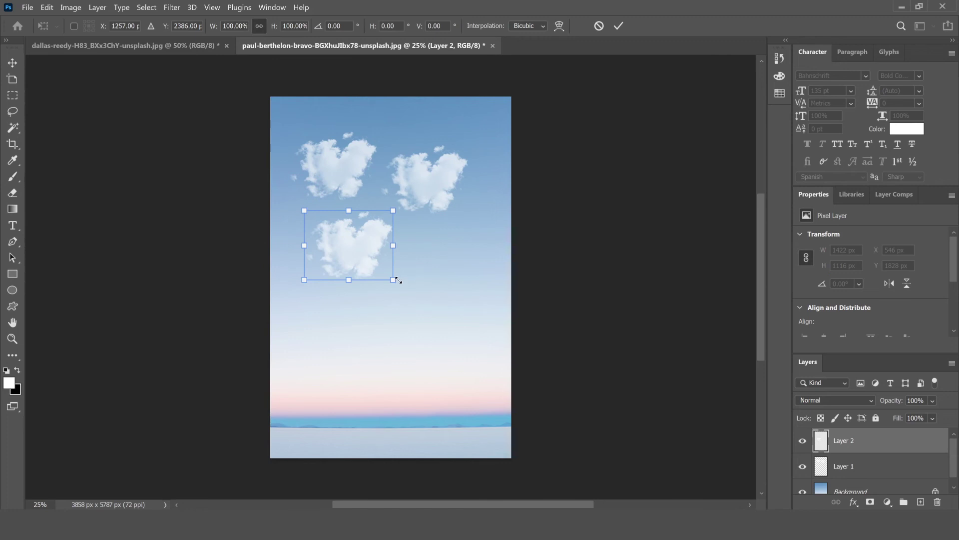
pyautogui.moveTo(392, 280); pyautogui.dragTo(423, 303)
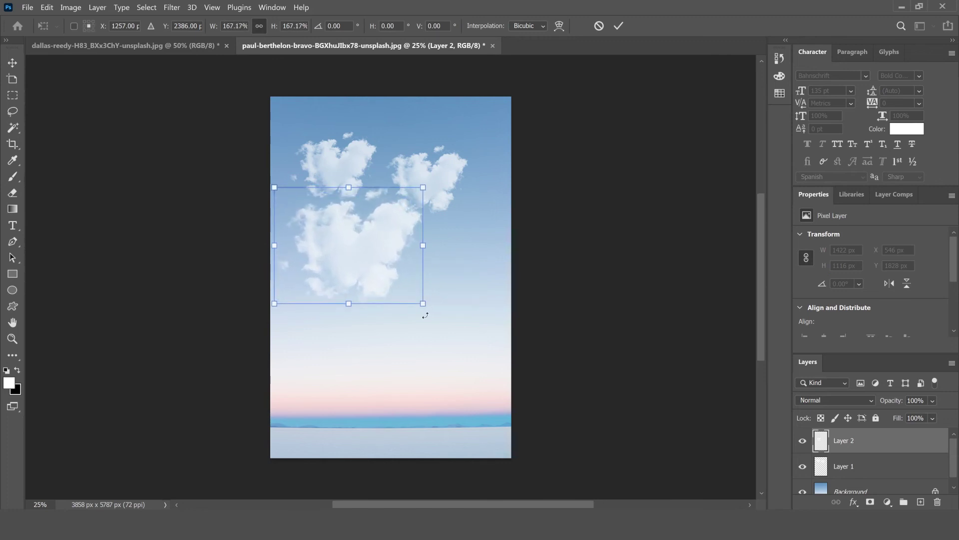
pyautogui.moveTo(434, 184); pyautogui.dragTo(395, 151)
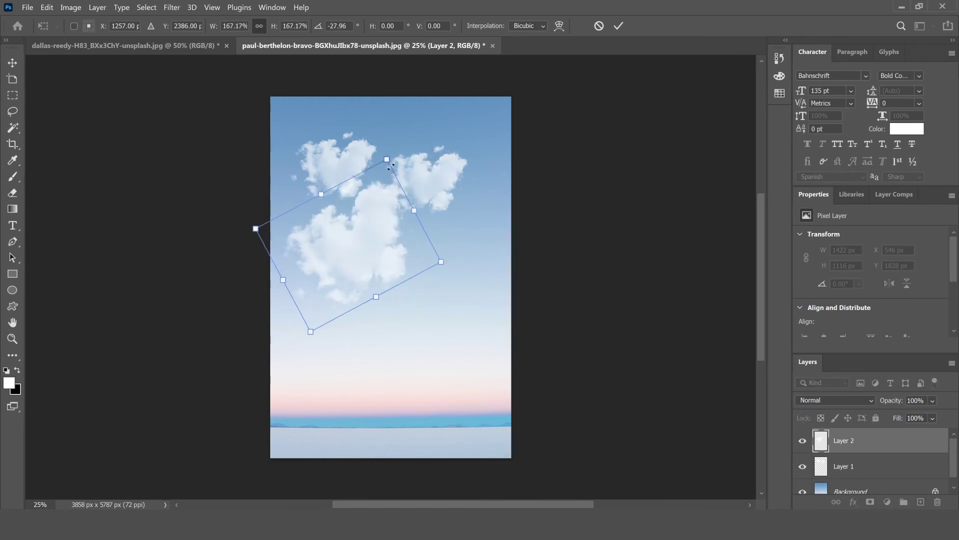
pyautogui.press('Return')
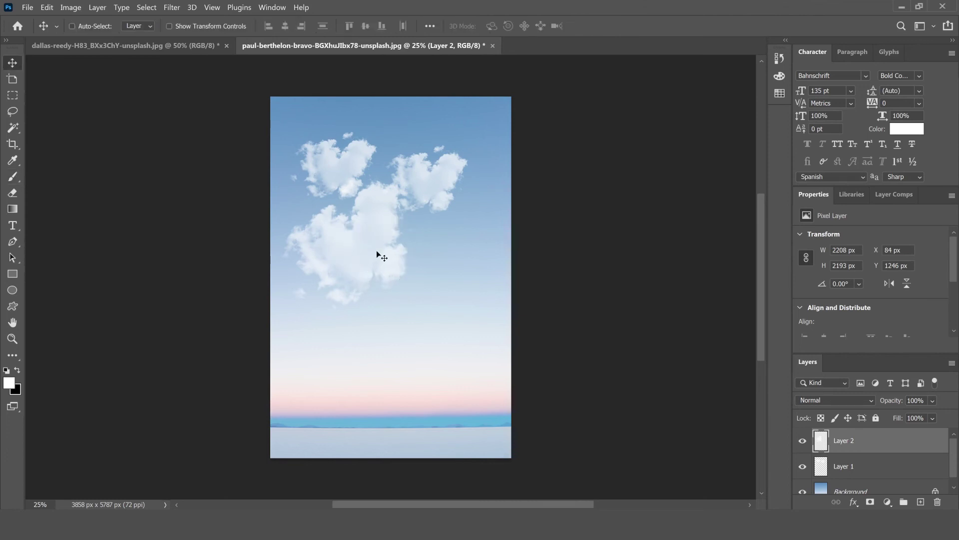
pyautogui.moveTo(376, 250)
pyautogui.mouseDown()
pyautogui.moveTo(489, 213)
pyautogui.moveTo(523, 132)
pyautogui.mouseUp()
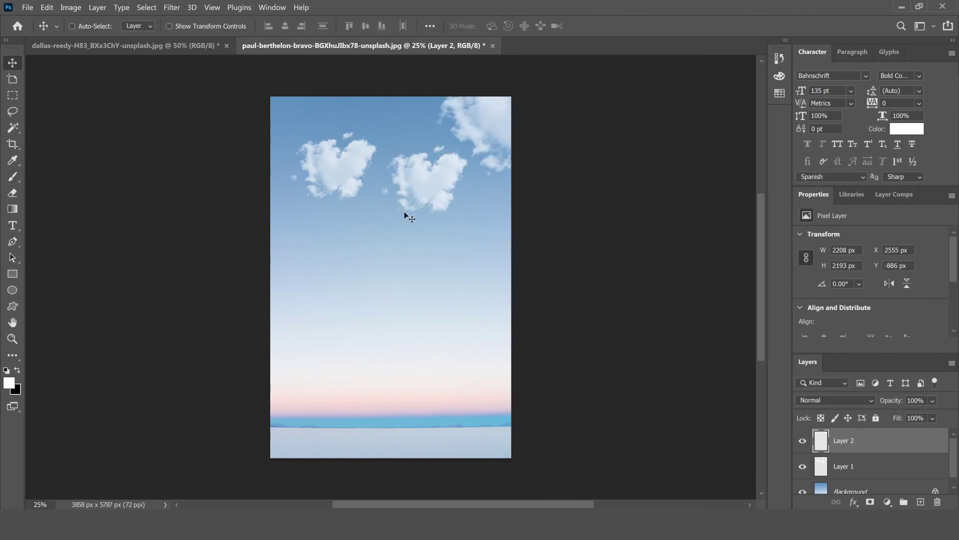